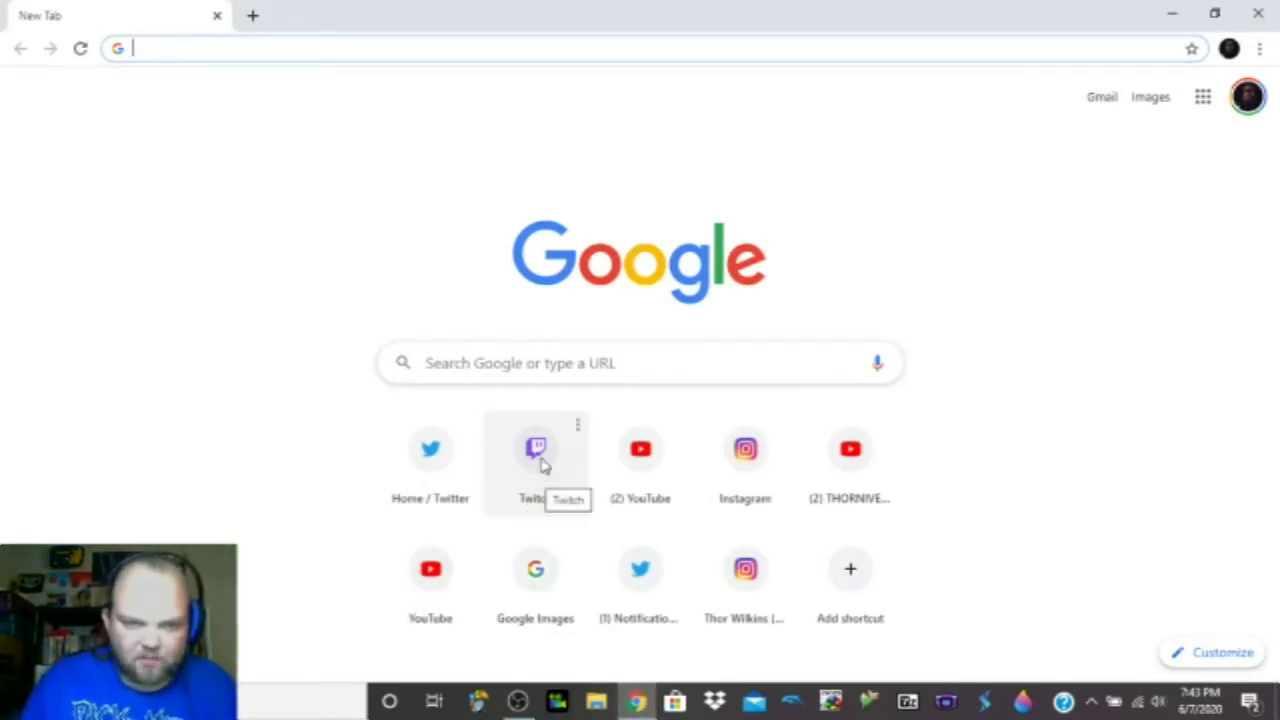
Step: Open Twitch from the shortcuts on Chrome's new-tab page
{"action": "left_click", "coordinate": [541, 462]}
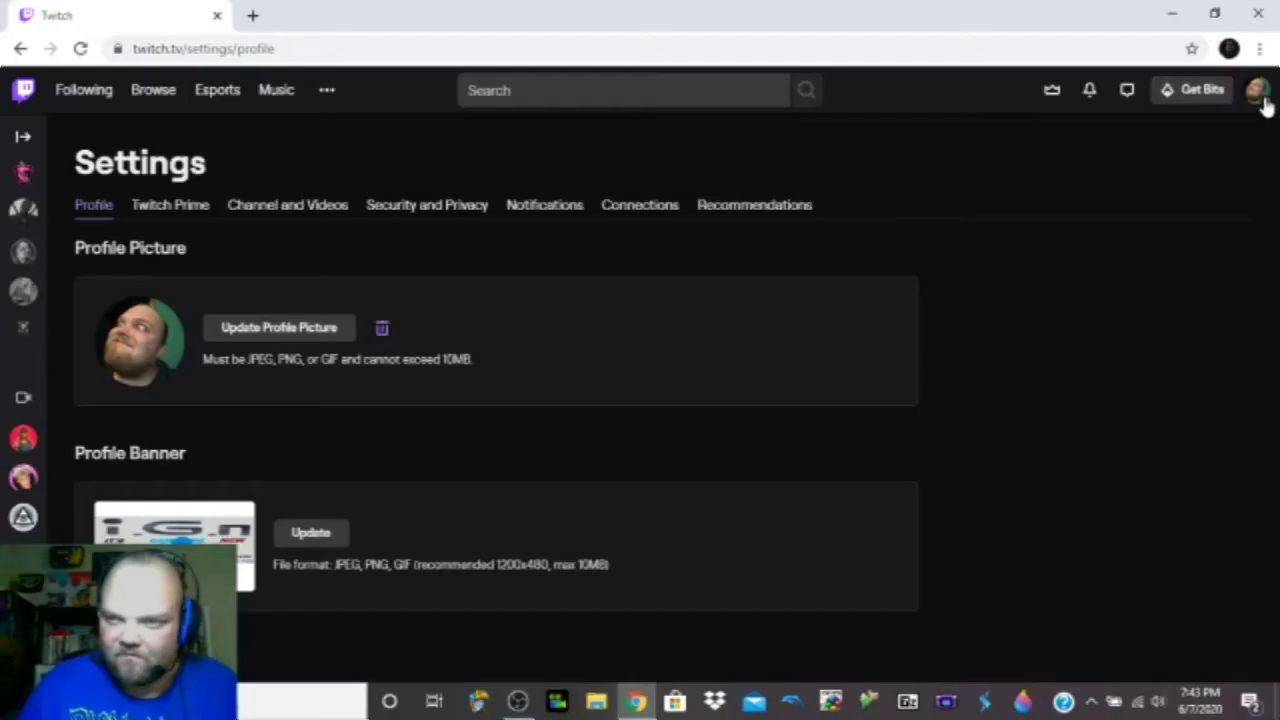
Step: Open Video Producer from the avatar menu to check the stored June 1, 2020 videos
{"action": "left_click", "coordinate": [1258, 92]}
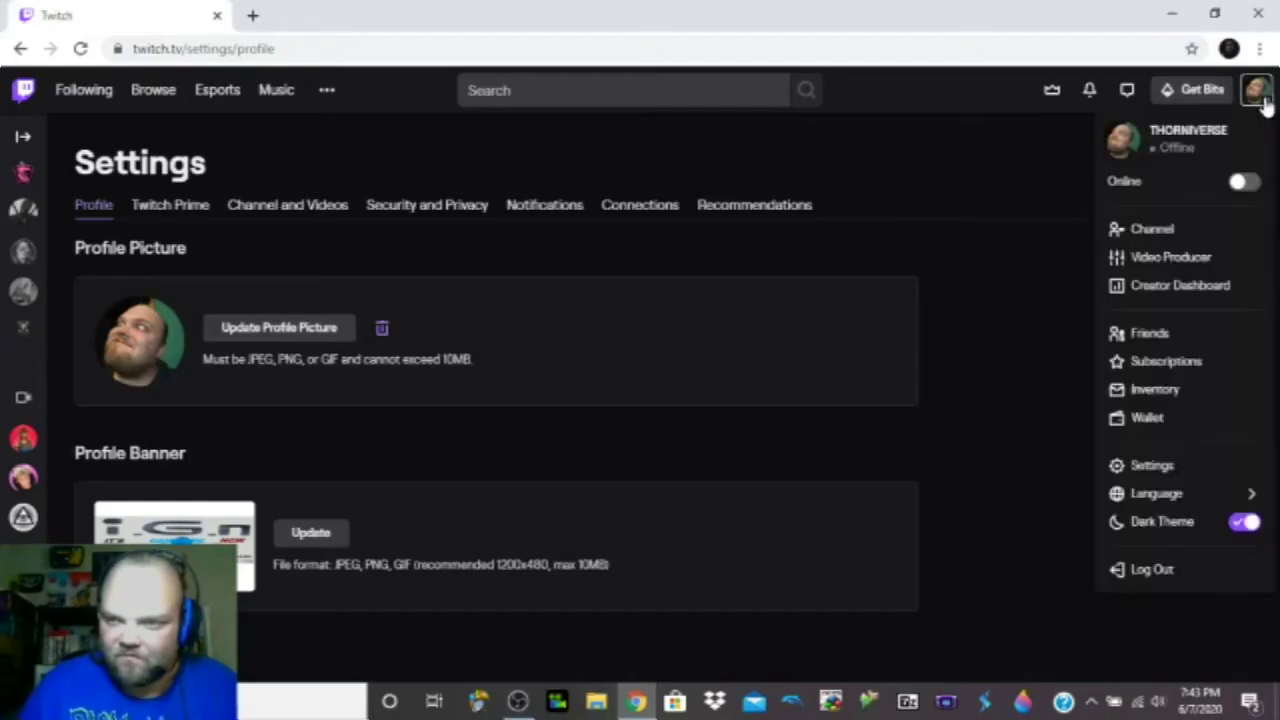
{"action": "left_click", "coordinate": [1152, 258]}
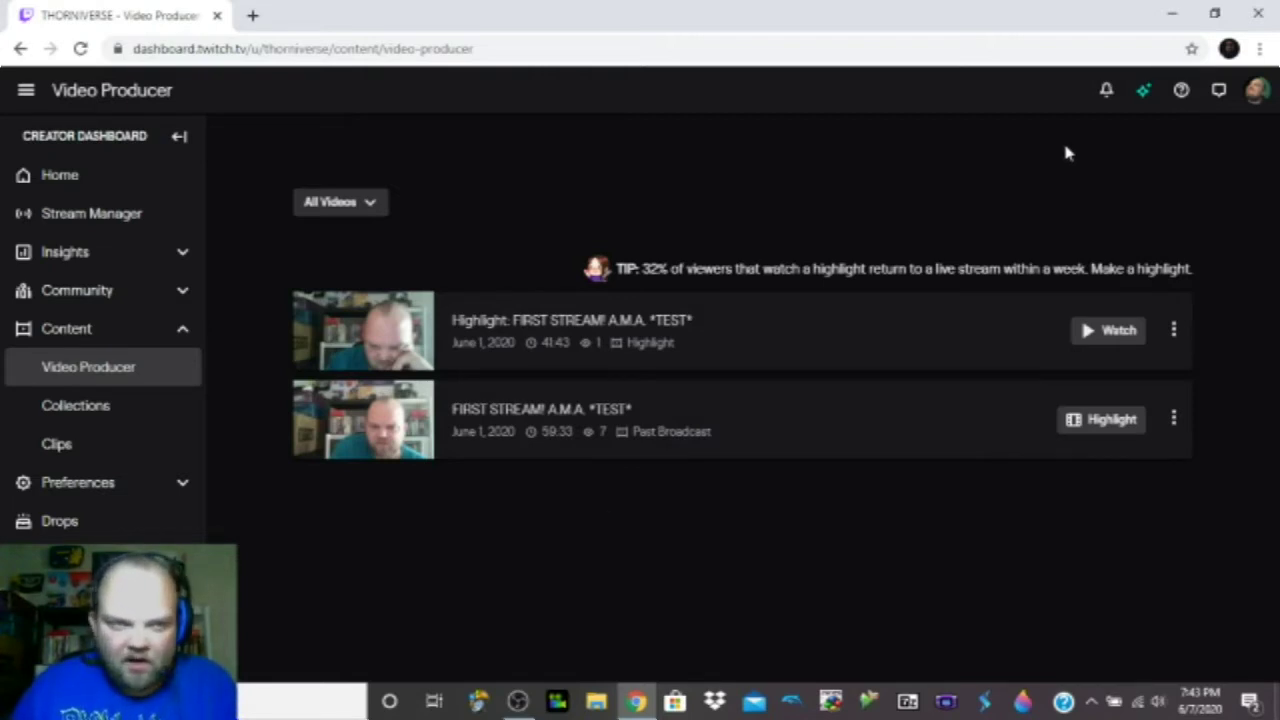
{"action": "left_click", "coordinate": [1253, 90]}
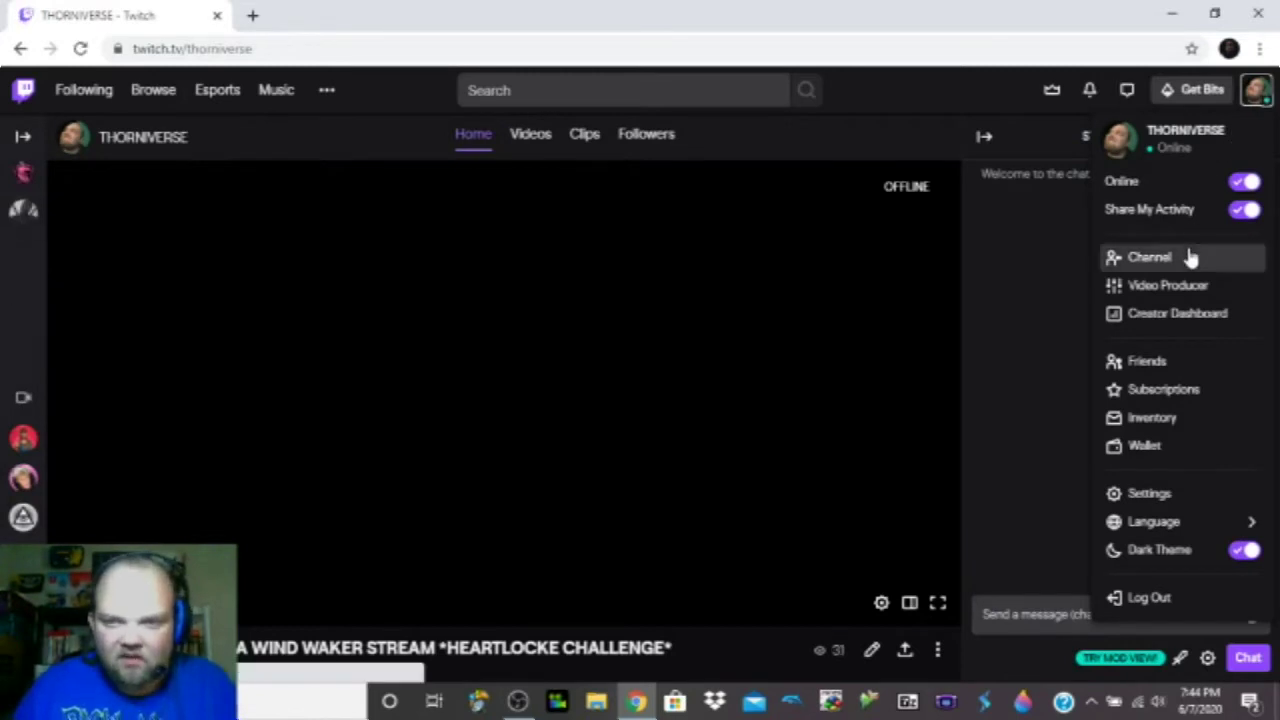
Step: Dismiss the dashboard menu and open Settings from the avatar menu on the Profile tab
{"action": "left_click", "coordinate": [911, 144]}
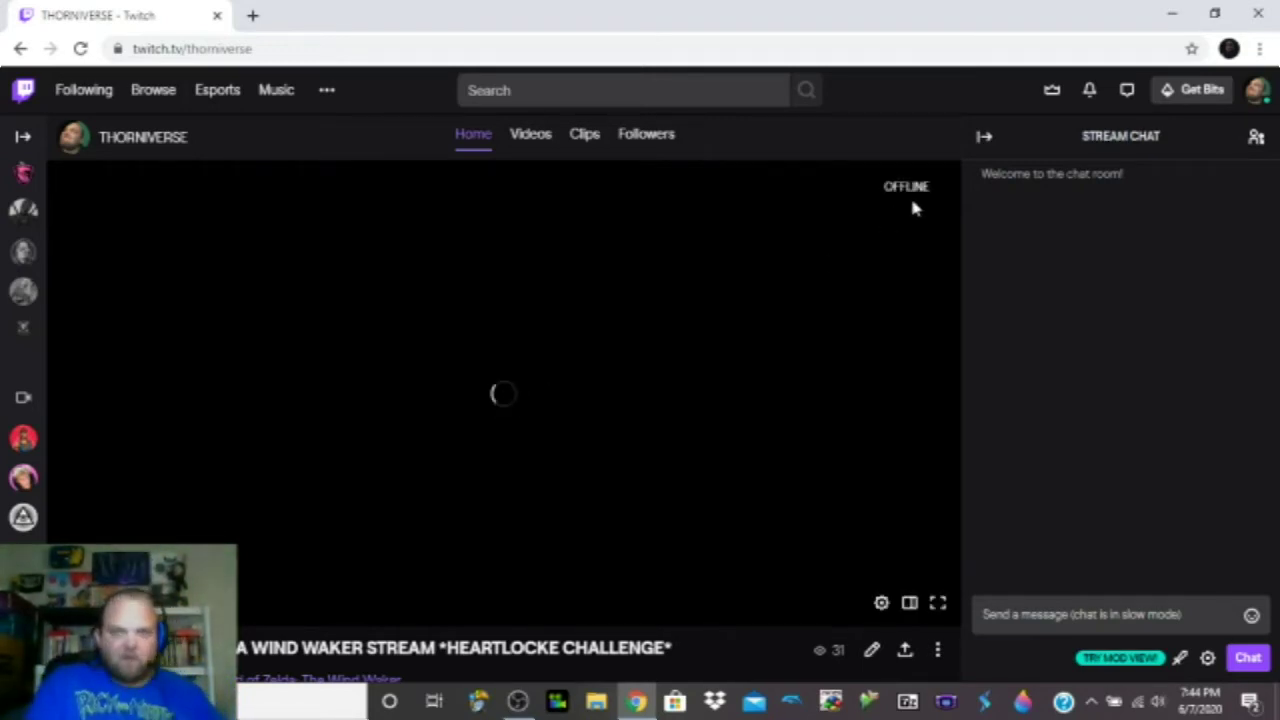
{"action": "left_click", "coordinate": [1256, 90]}
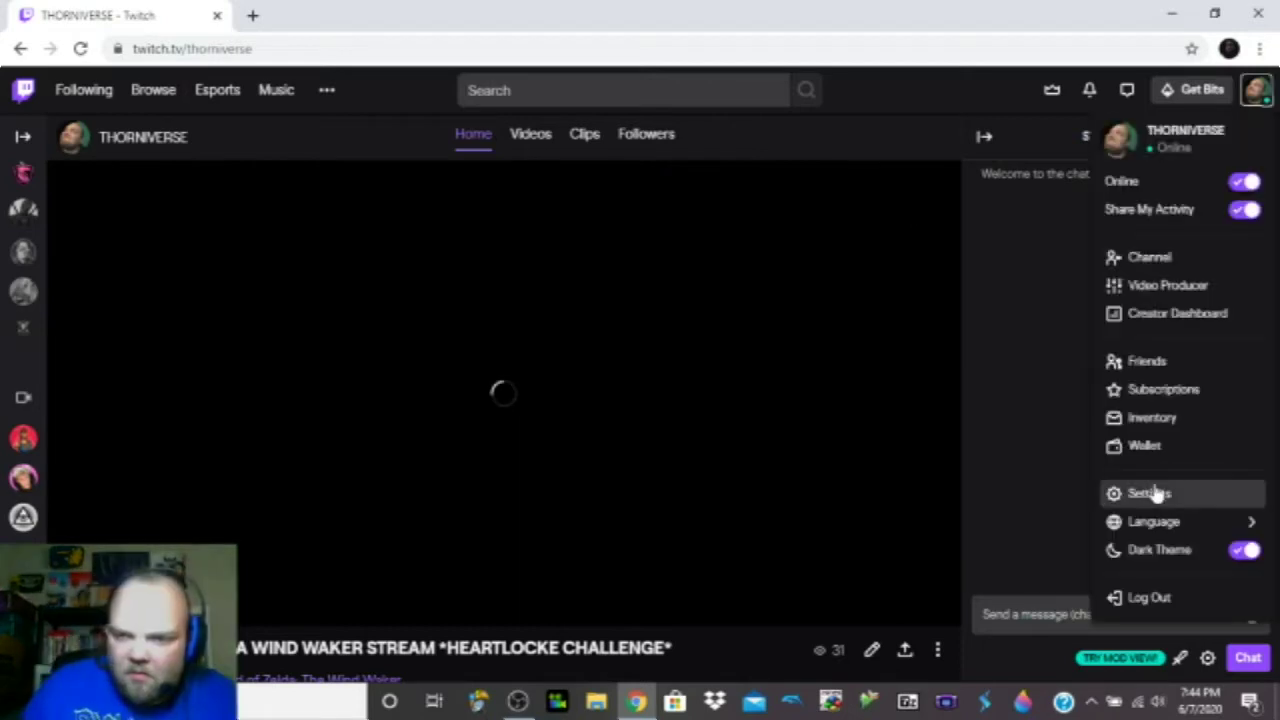
{"action": "left_click", "coordinate": [1155, 492]}
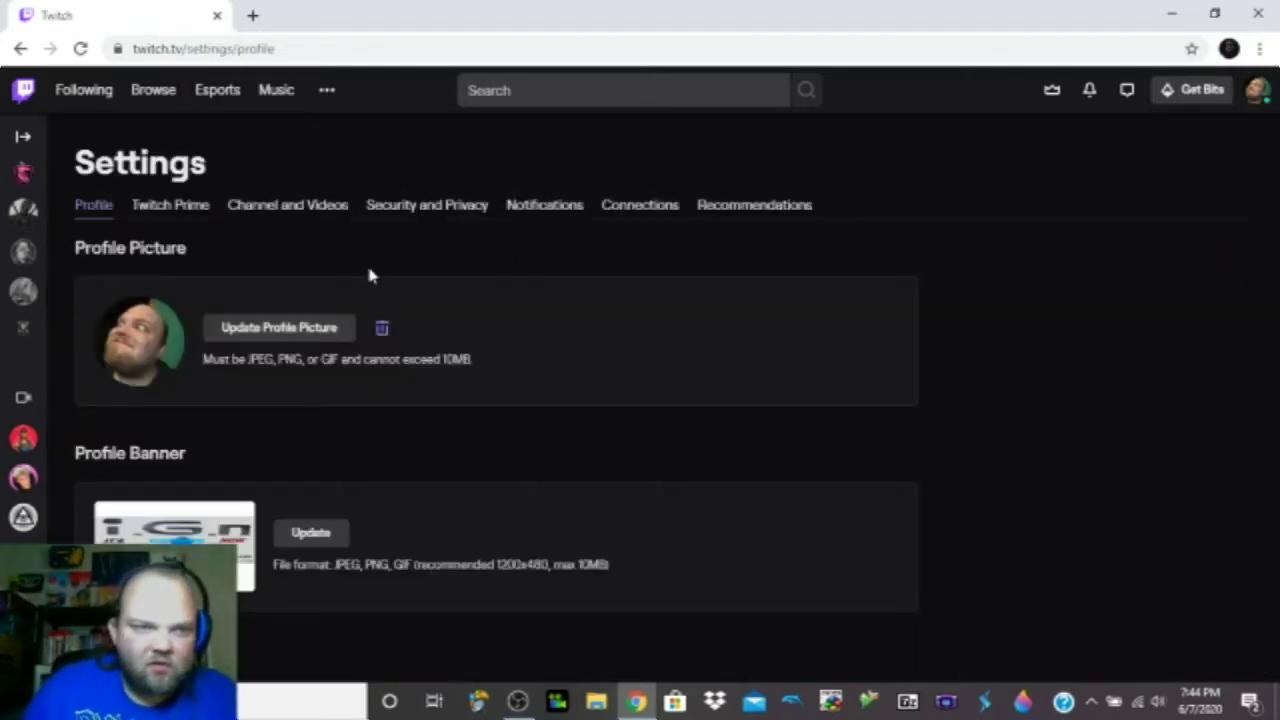
Step: Check the Store past broadcasts toggle in the Channel and Videos settings
{"action": "left_click", "coordinate": [277, 210]}
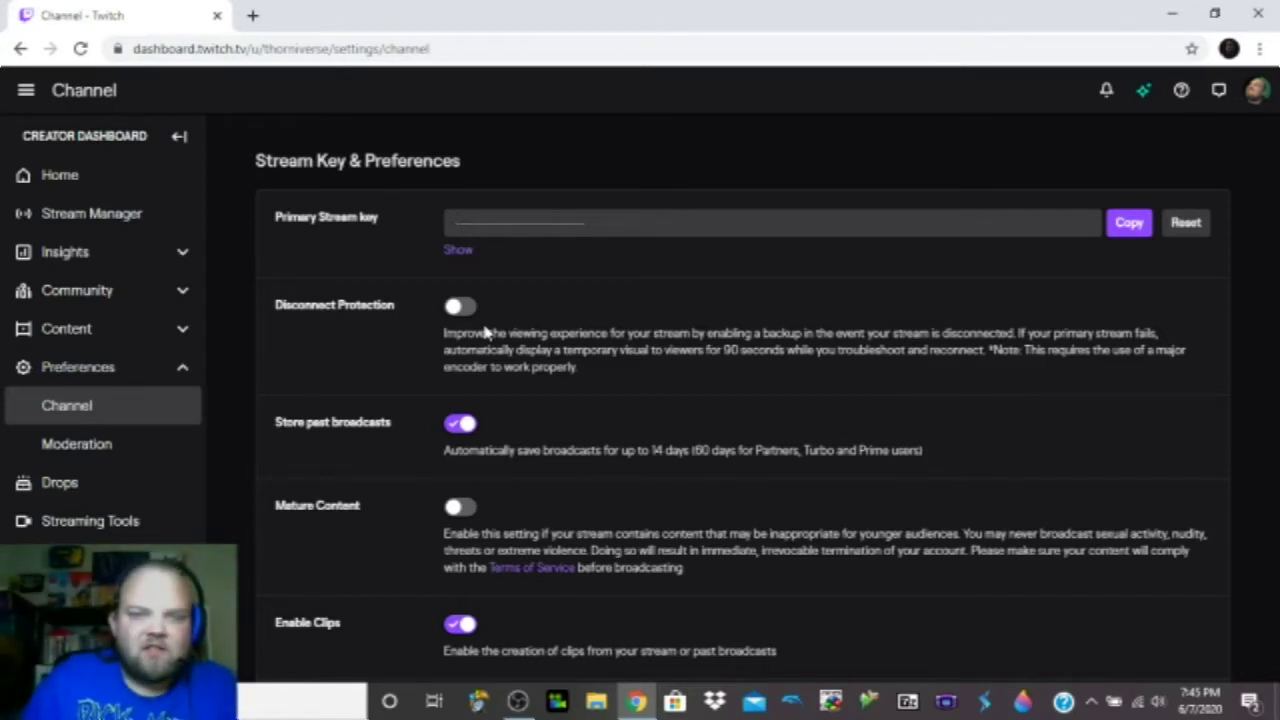
{"action": "left_click", "coordinate": [1262, 95]}
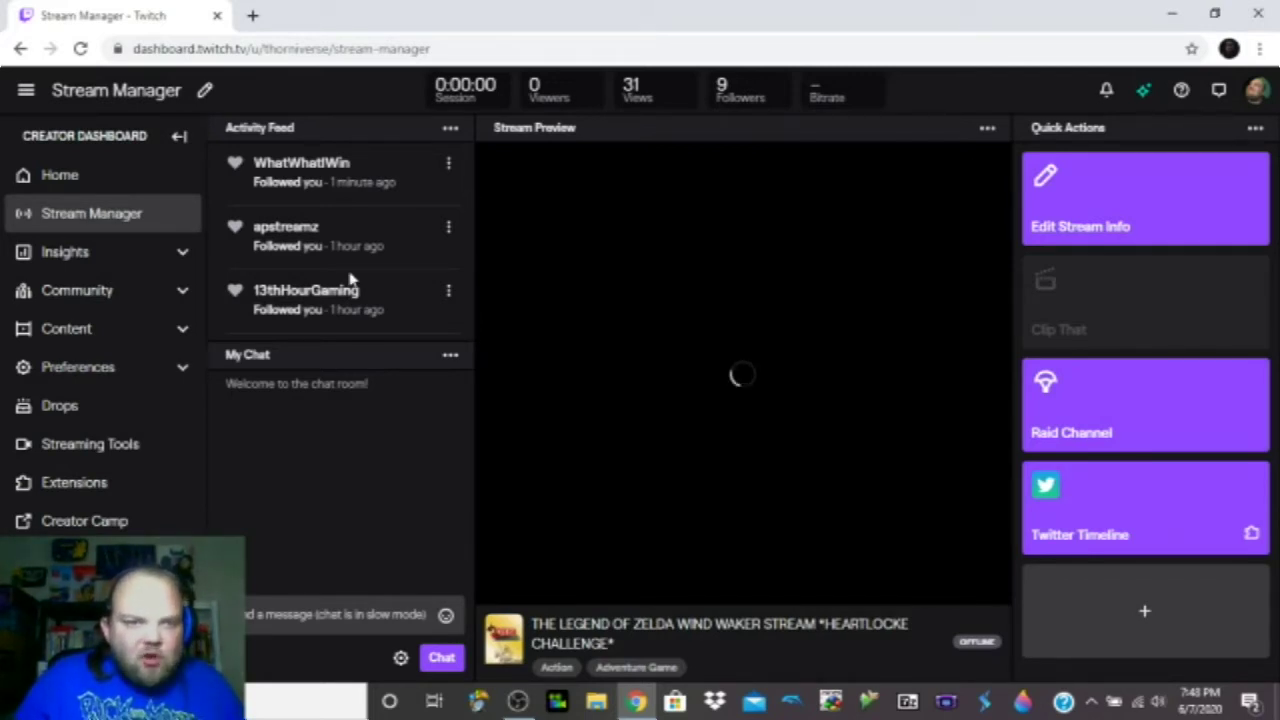
Step: Scroll through the recent followers in Stream Manager's Activity Feed, then expand Content
{"action": "scroll", "coordinate": [350, 280], "scroll_direction": "down", "scroll_amount": 10}
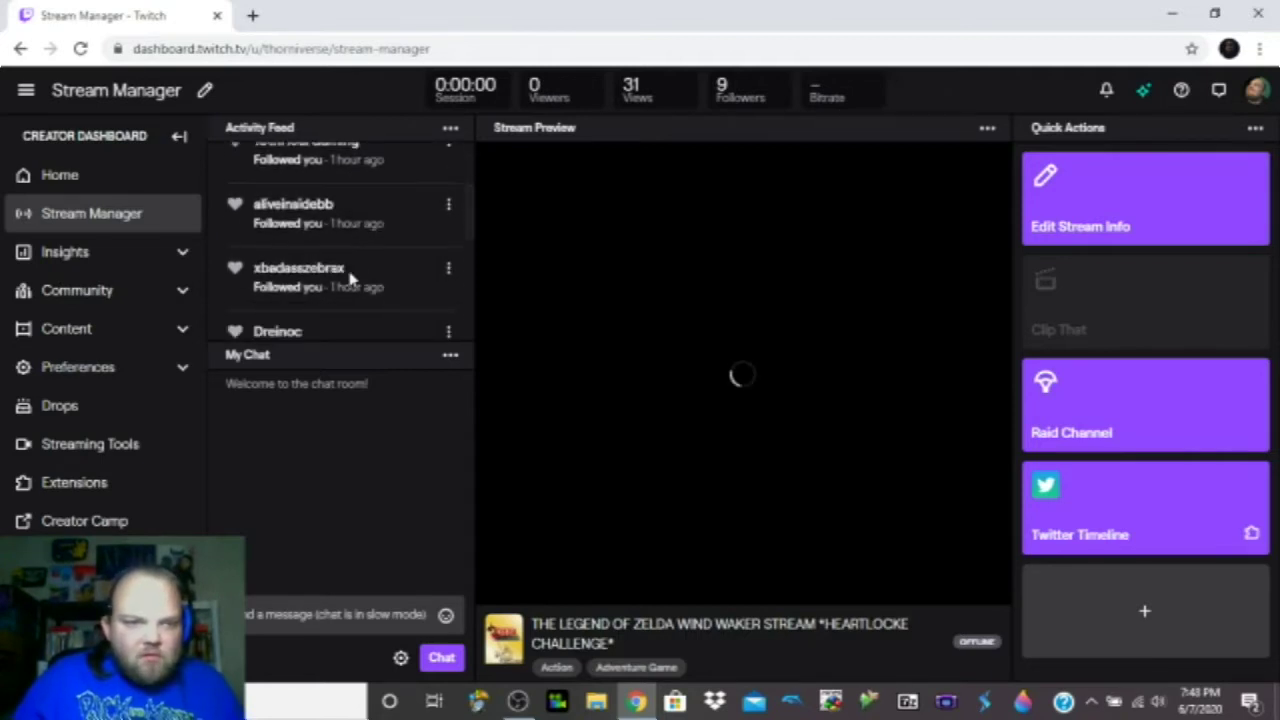
{"action": "scroll", "coordinate": [350, 280], "scroll_direction": "up", "scroll_amount": 2}
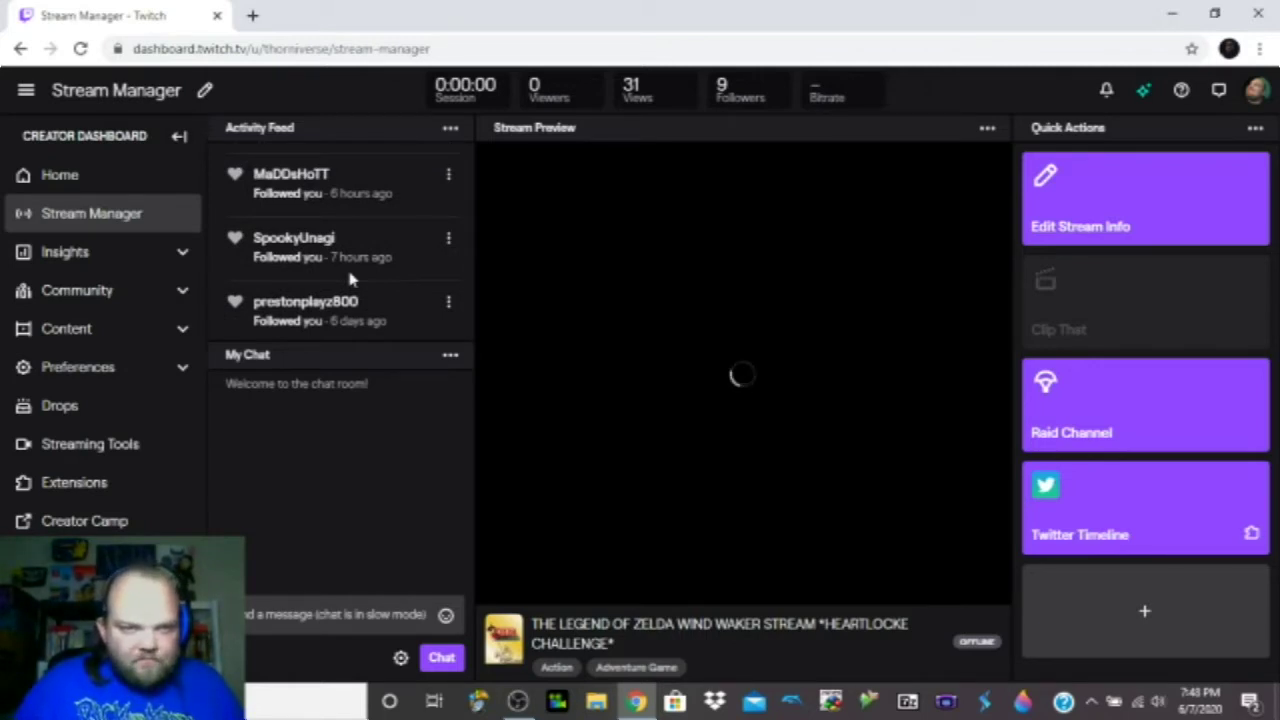
{"action": "scroll", "coordinate": [350, 280], "scroll_direction": "up", "scroll_amount": 1}
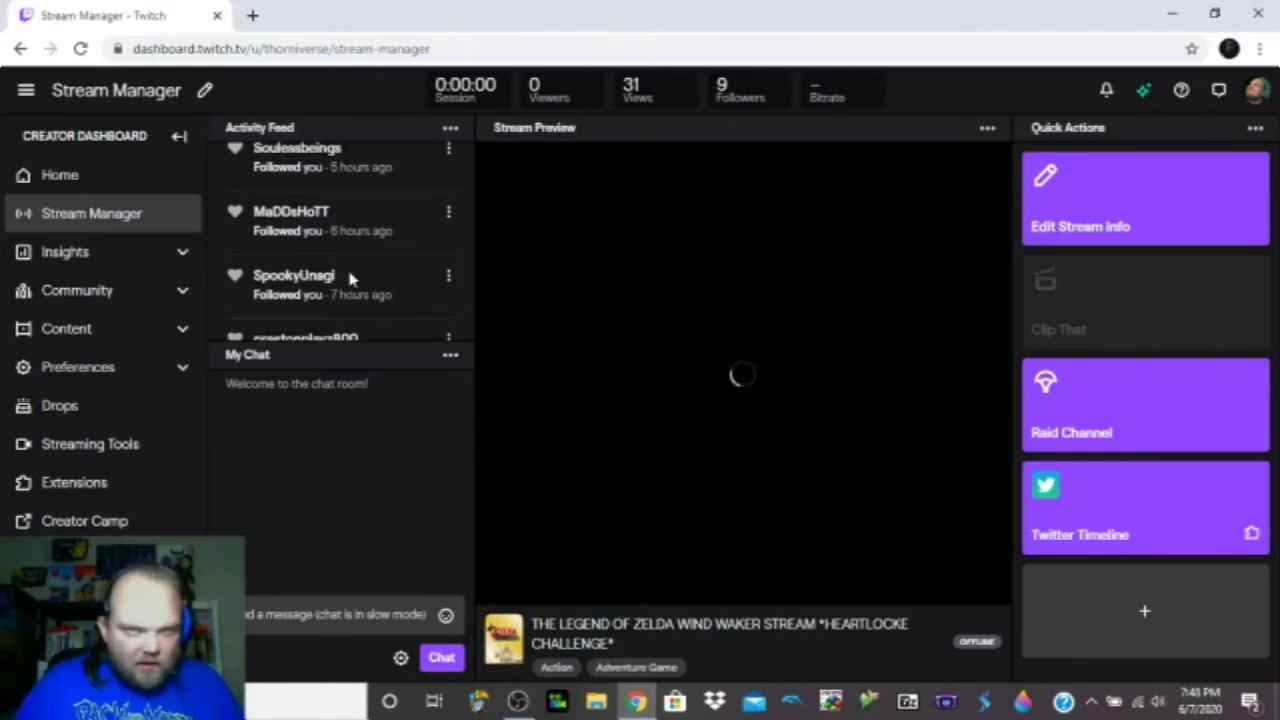
{"action": "scroll", "coordinate": [350, 280], "scroll_direction": "up", "scroll_amount": 1}
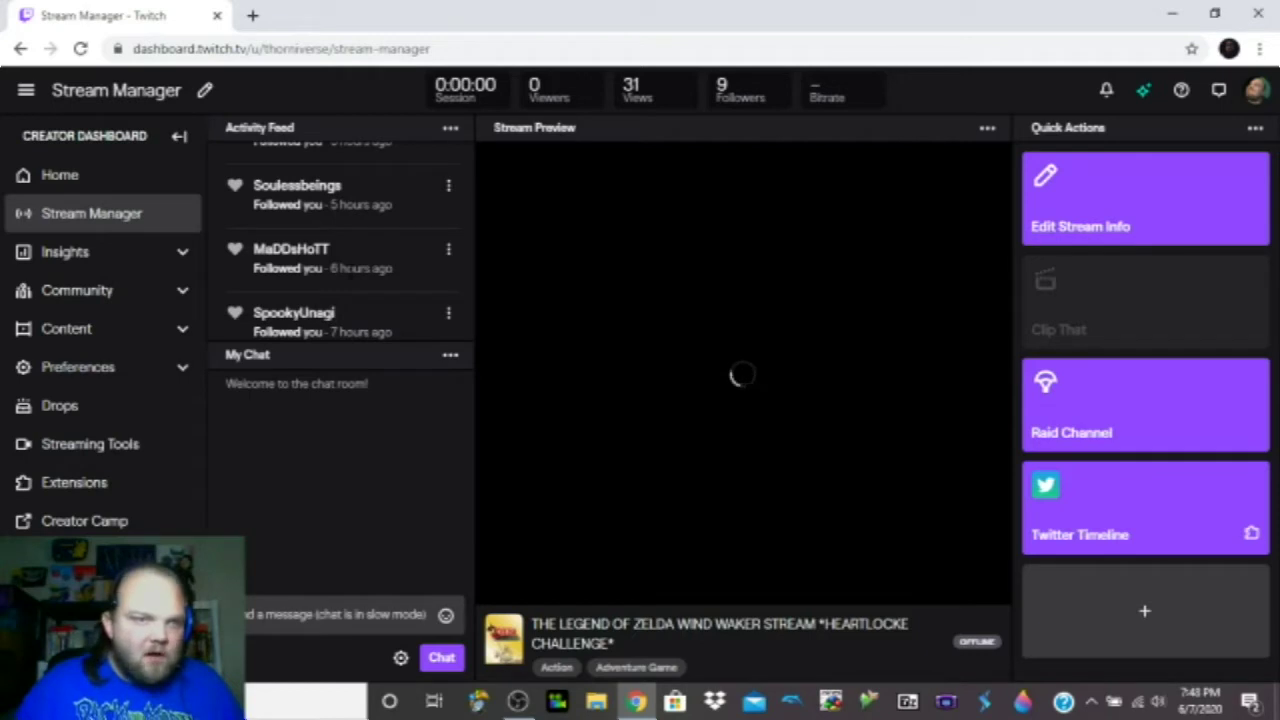
{"action": "scroll", "coordinate": [350, 280], "scroll_direction": "up", "scroll_amount": 2}
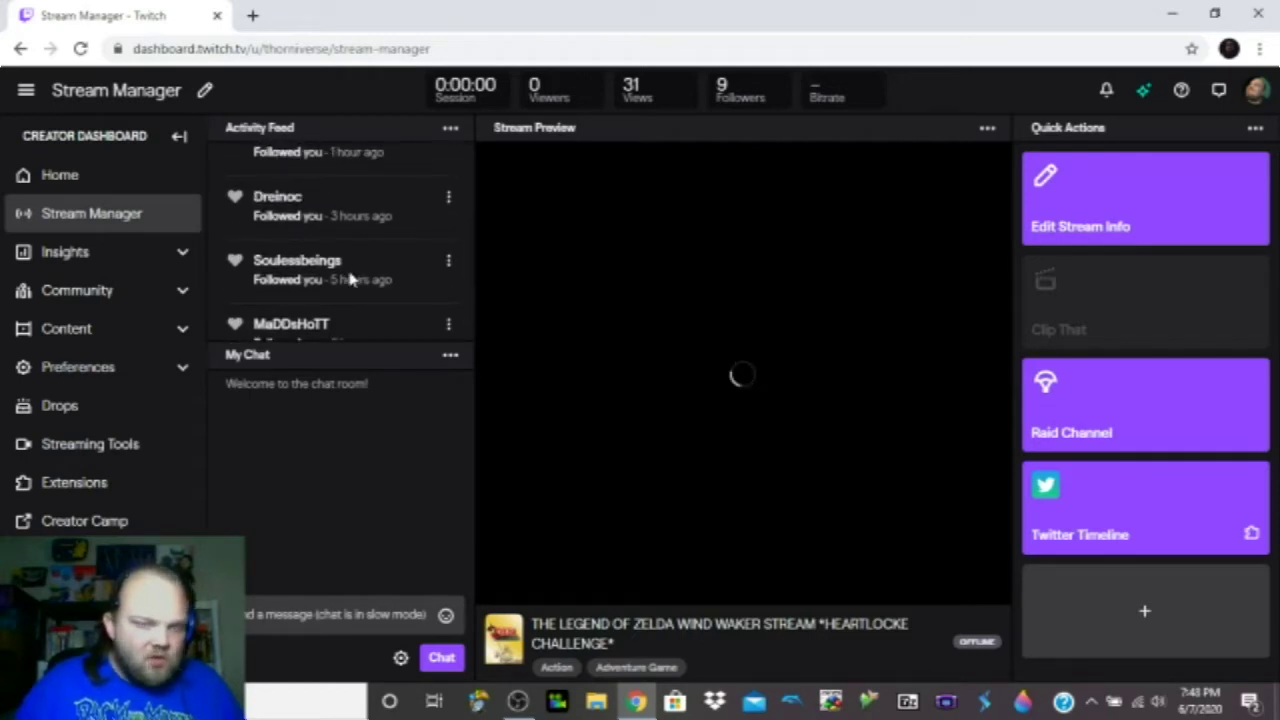
{"action": "scroll", "coordinate": [350, 280], "scroll_direction": "up", "scroll_amount": 6}
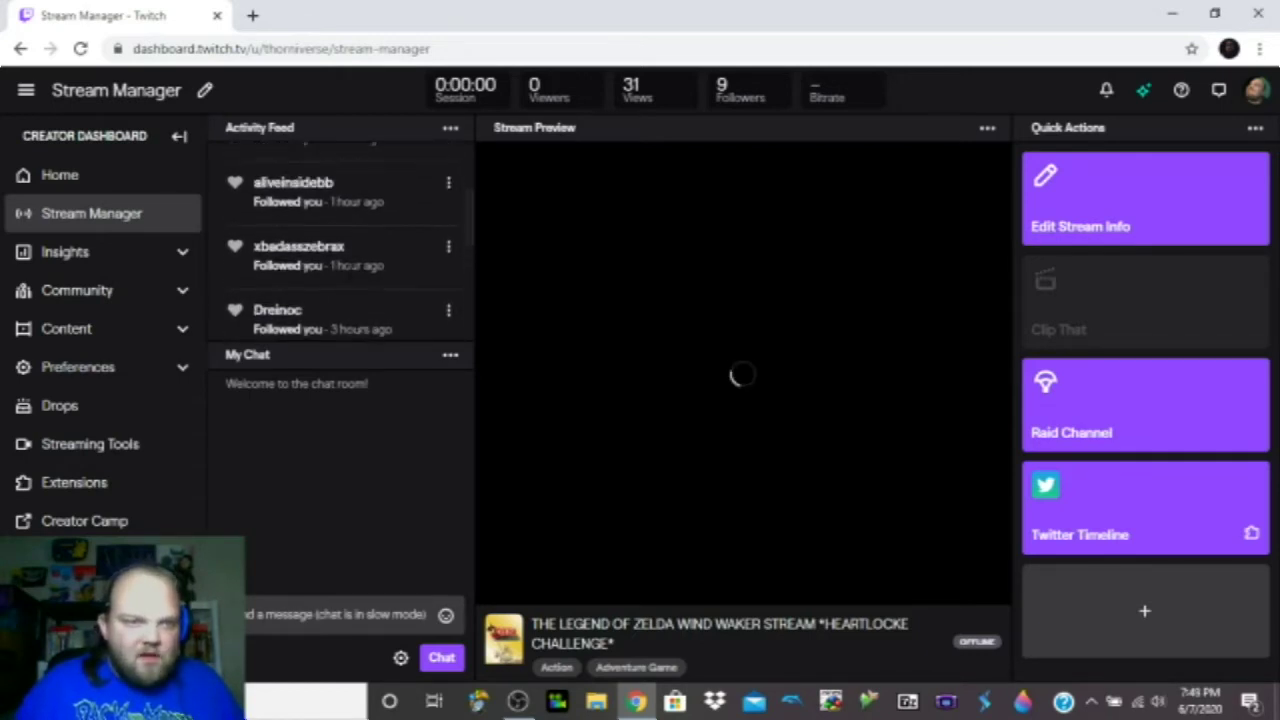
{"action": "scroll", "coordinate": [350, 278], "scroll_direction": "up", "scroll_amount": 1}
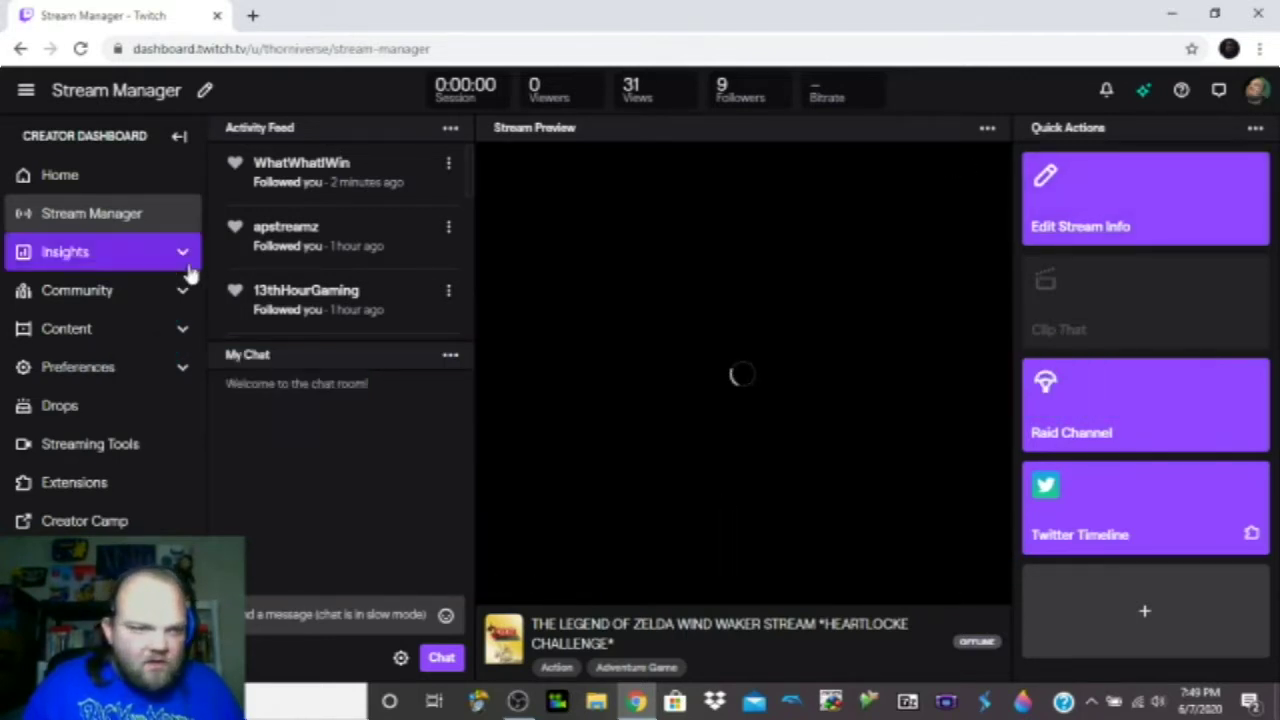
{"action": "left_click", "coordinate": [106, 329]}
Step: Open the Video Producer list and bring up the avatar dropdown
{"action": "left_click", "coordinate": [91, 380]}
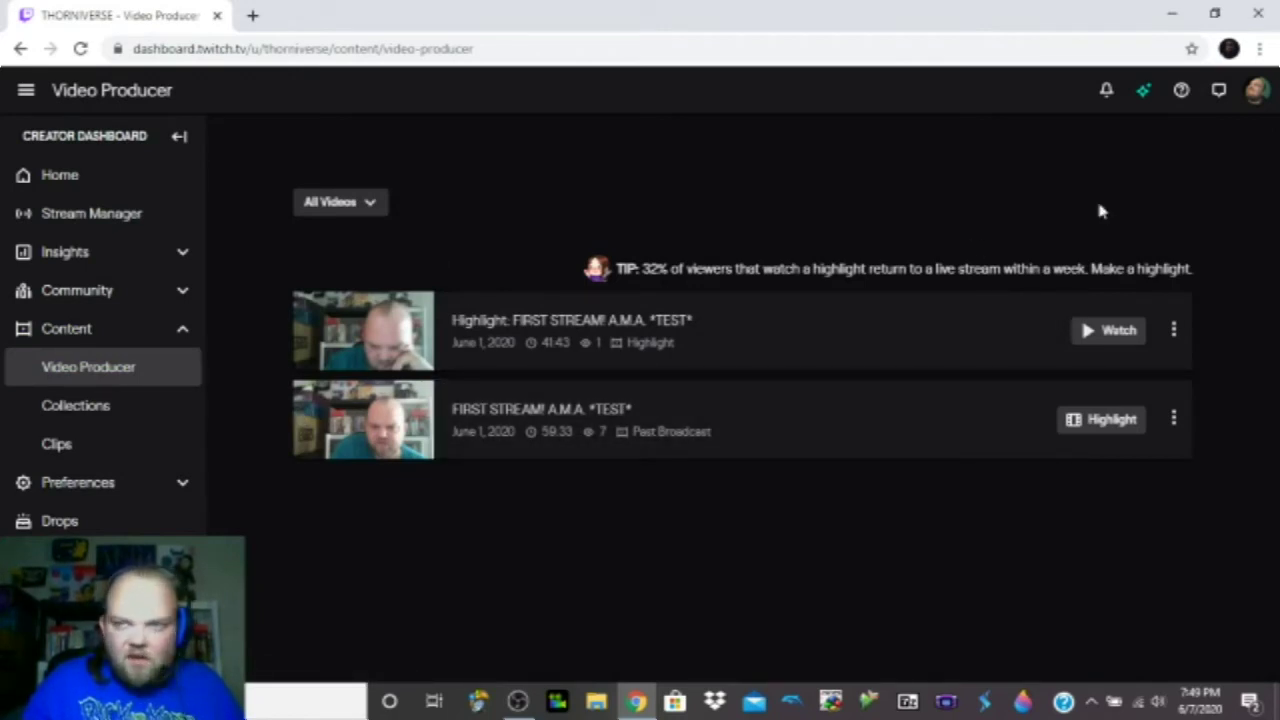
{"action": "left_click", "coordinate": [1256, 91]}
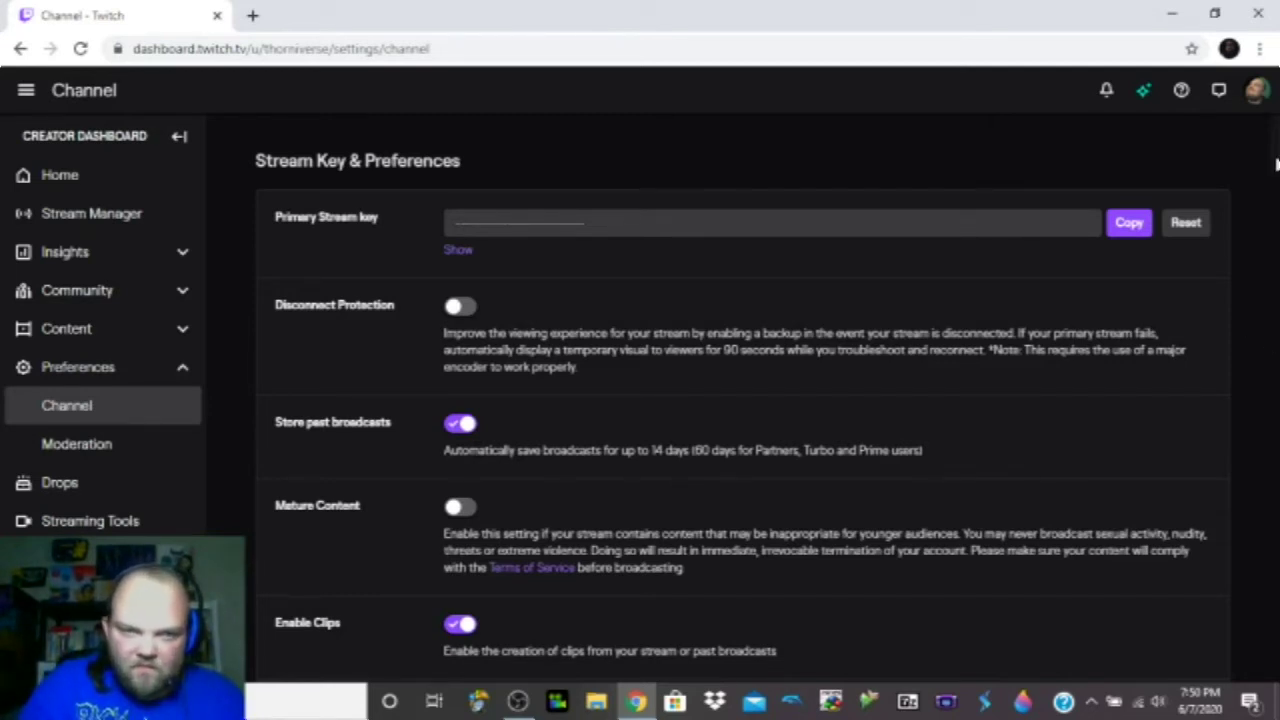
Step: Scroll through Stream Key & Preferences and Social Links, confirming Store past broadcasts is on
{"action": "left_click_drag", "start_coordinate": [1275, 163], "coordinate": [1275, 490]}
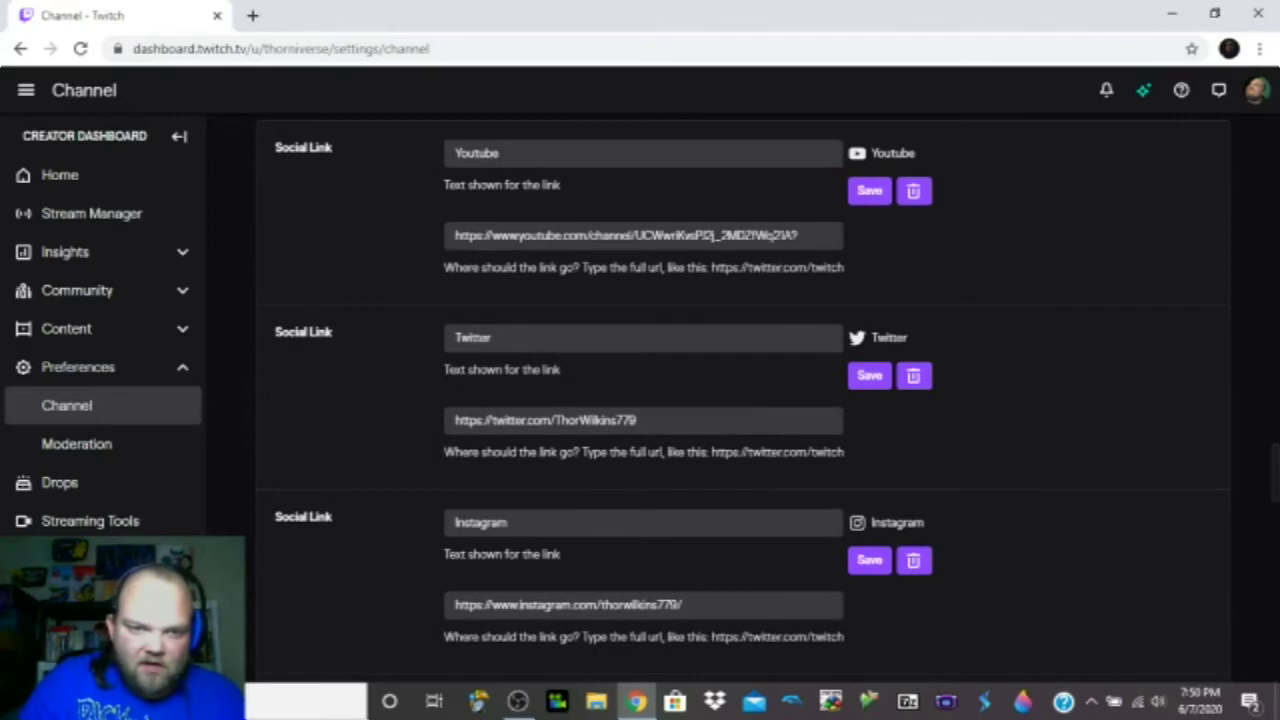
{"action": "left_click_drag", "start_coordinate": [1275, 460], "coordinate": [1276, 152]}
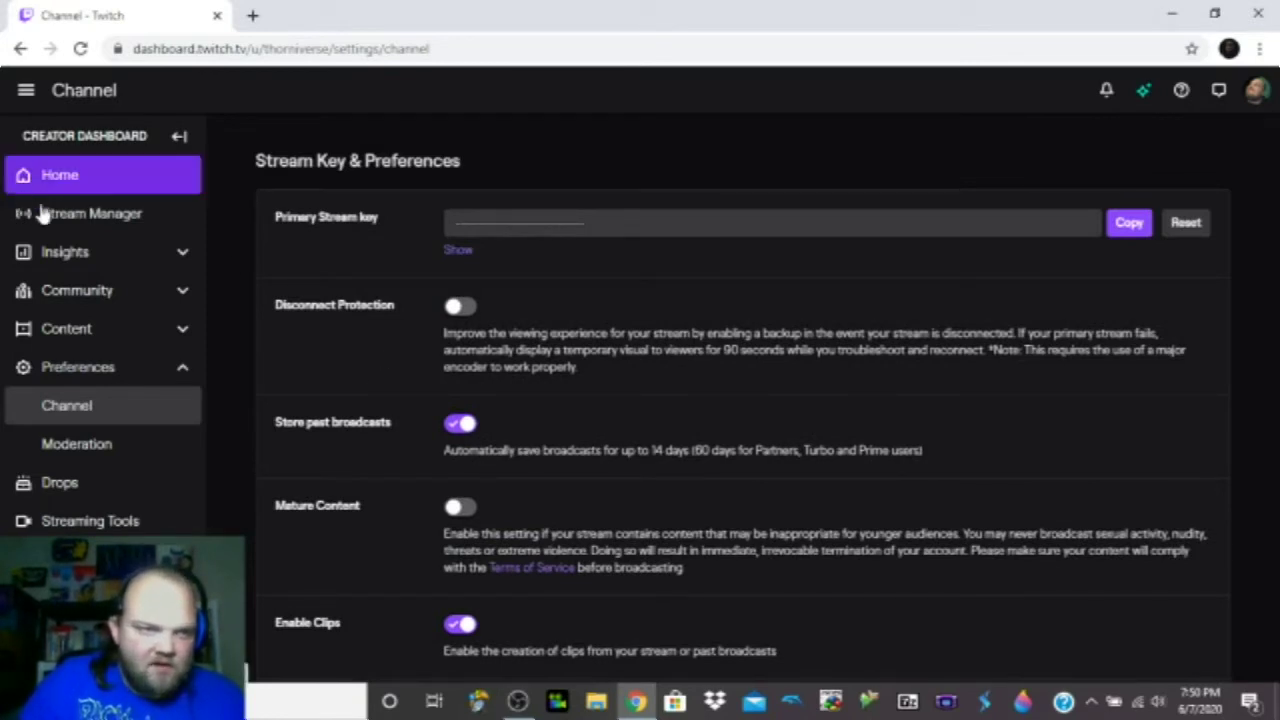
Step: Reopen Video Producer via Stream Manager > Content to recheck the two June 1 videos
{"action": "left_click", "coordinate": [78, 221]}
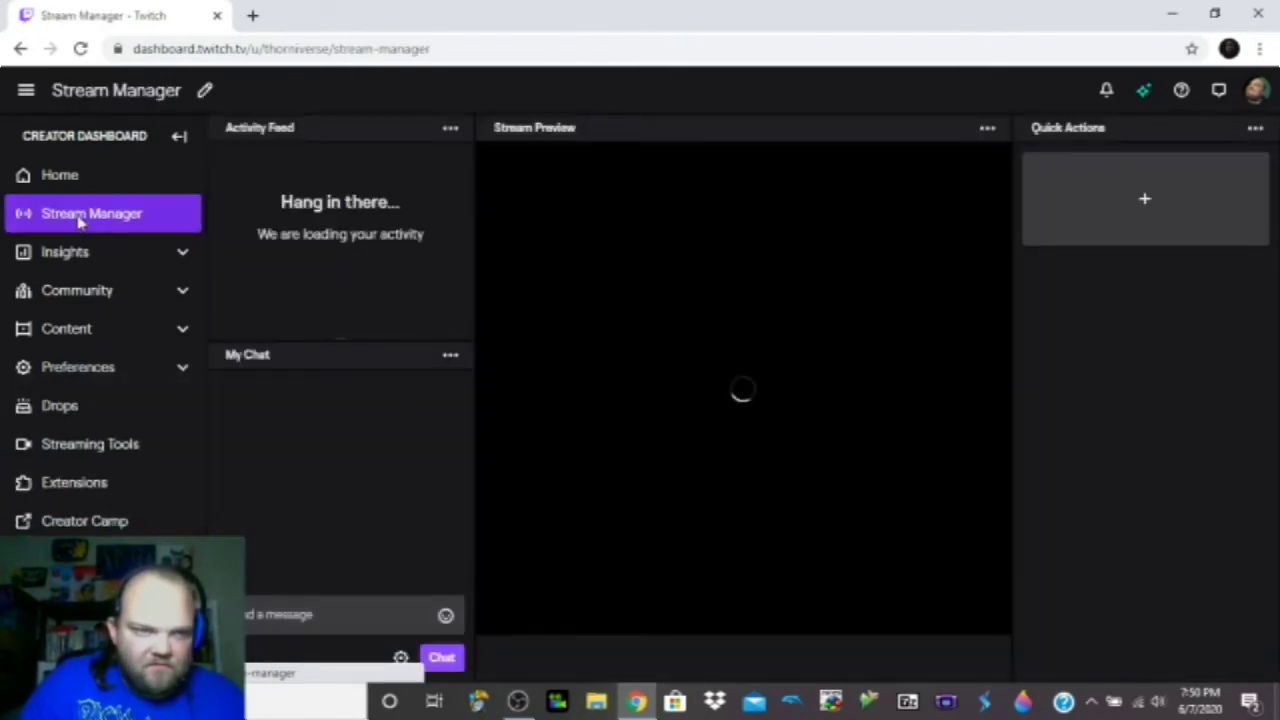
{"action": "left_click", "coordinate": [80, 340]}
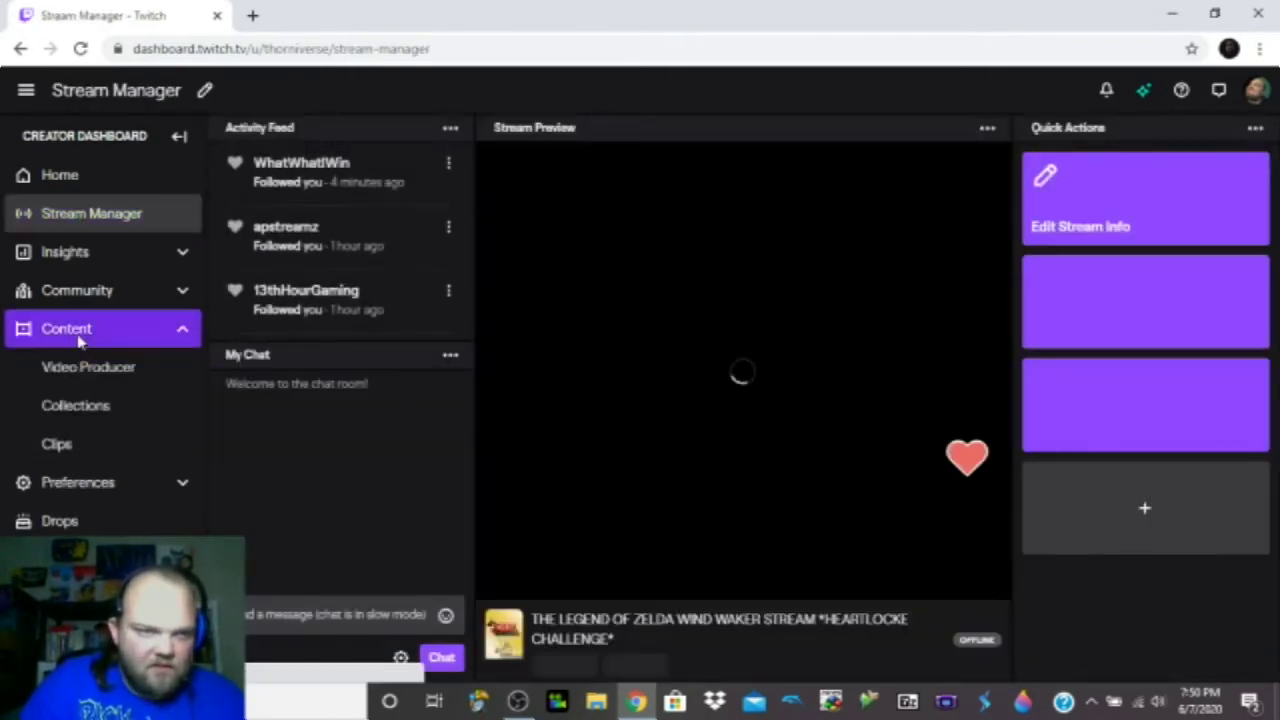
{"action": "left_click", "coordinate": [95, 372]}
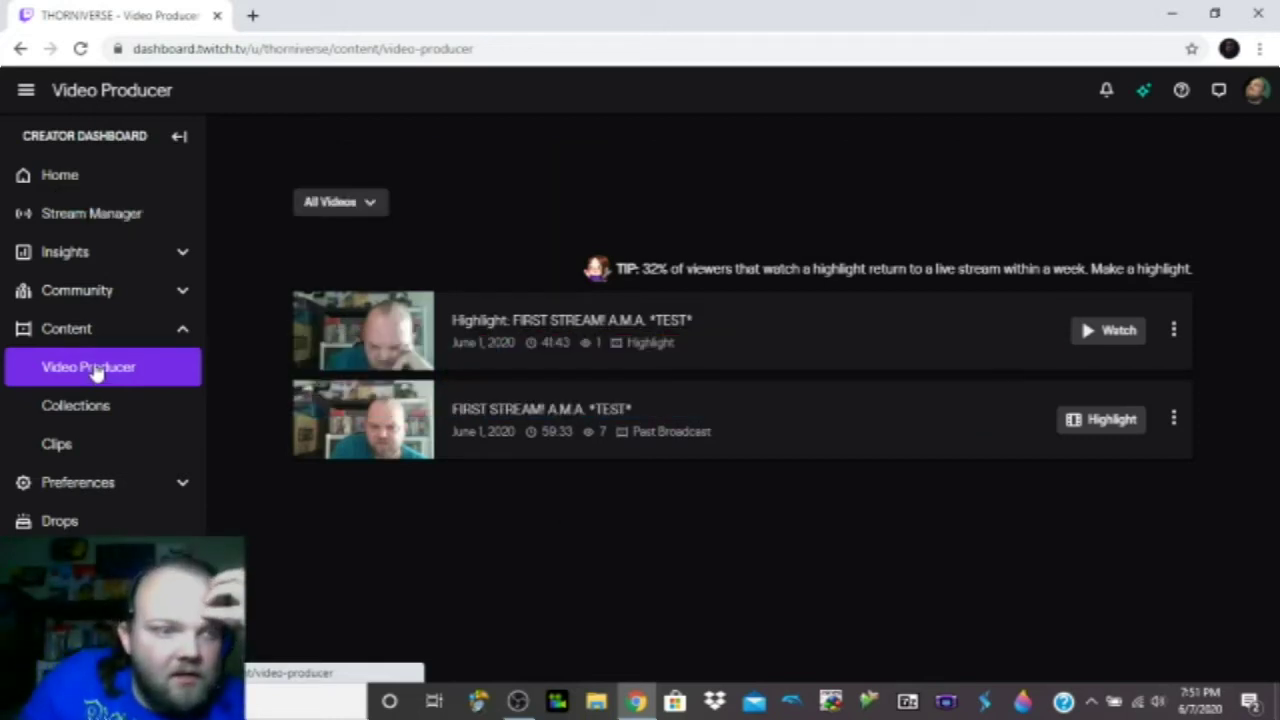
Step: Navigate from Stream Manager to the Stream Summary for the June 7 stream
{"action": "left_click", "coordinate": [106, 225]}
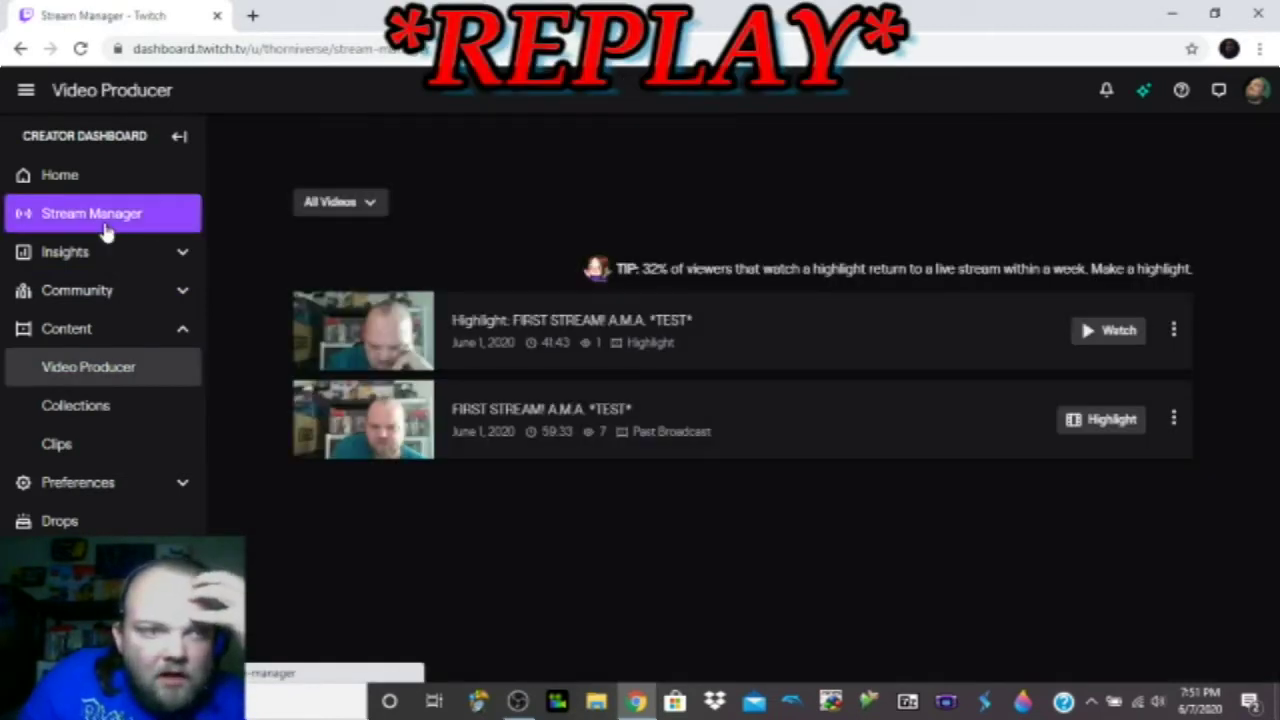
{"action": "left_click", "coordinate": [107, 232]}
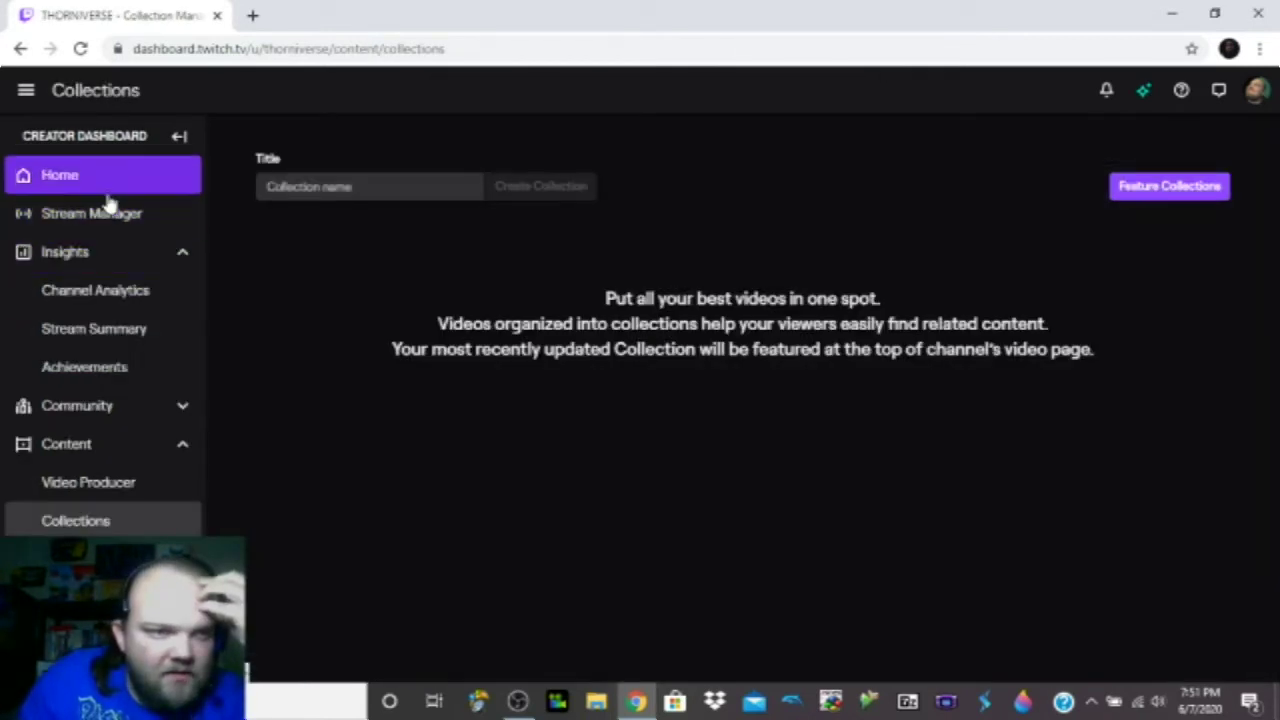
{"action": "left_click", "coordinate": [118, 327]}
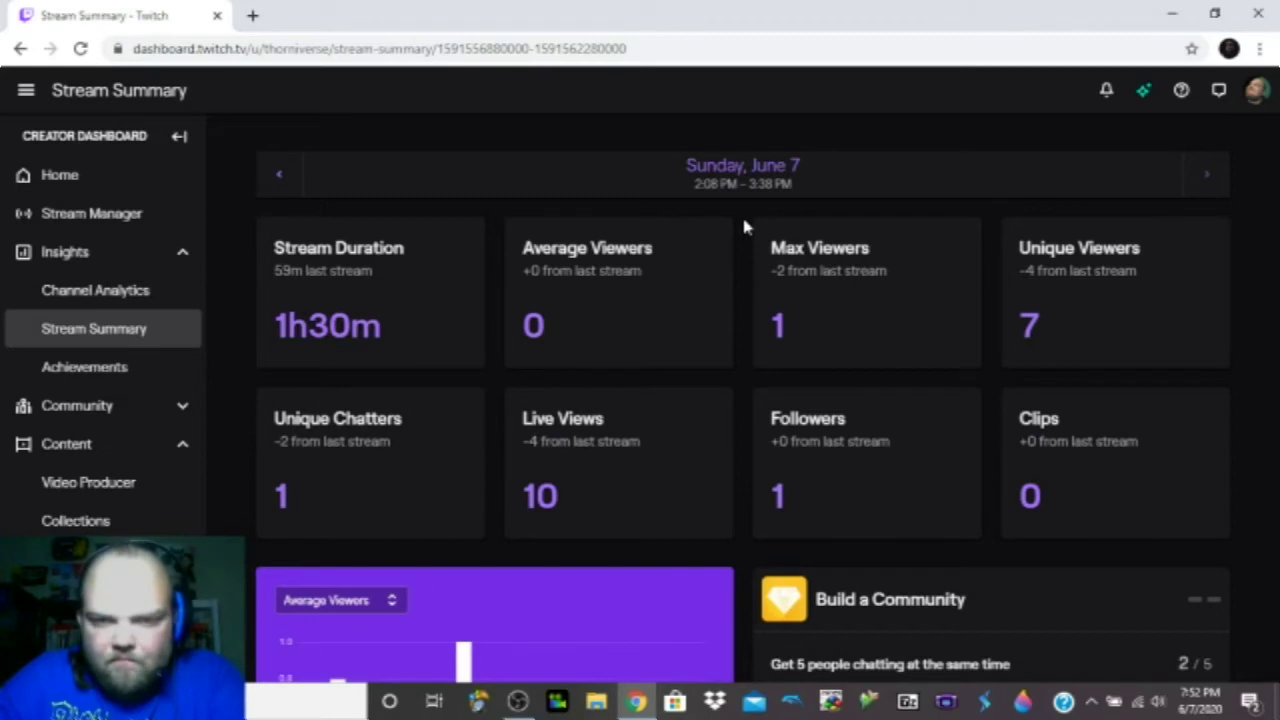
Step: View the previous stream's June 1 summary, then head back to the channel home page
{"action": "left_click", "coordinate": [278, 180]}
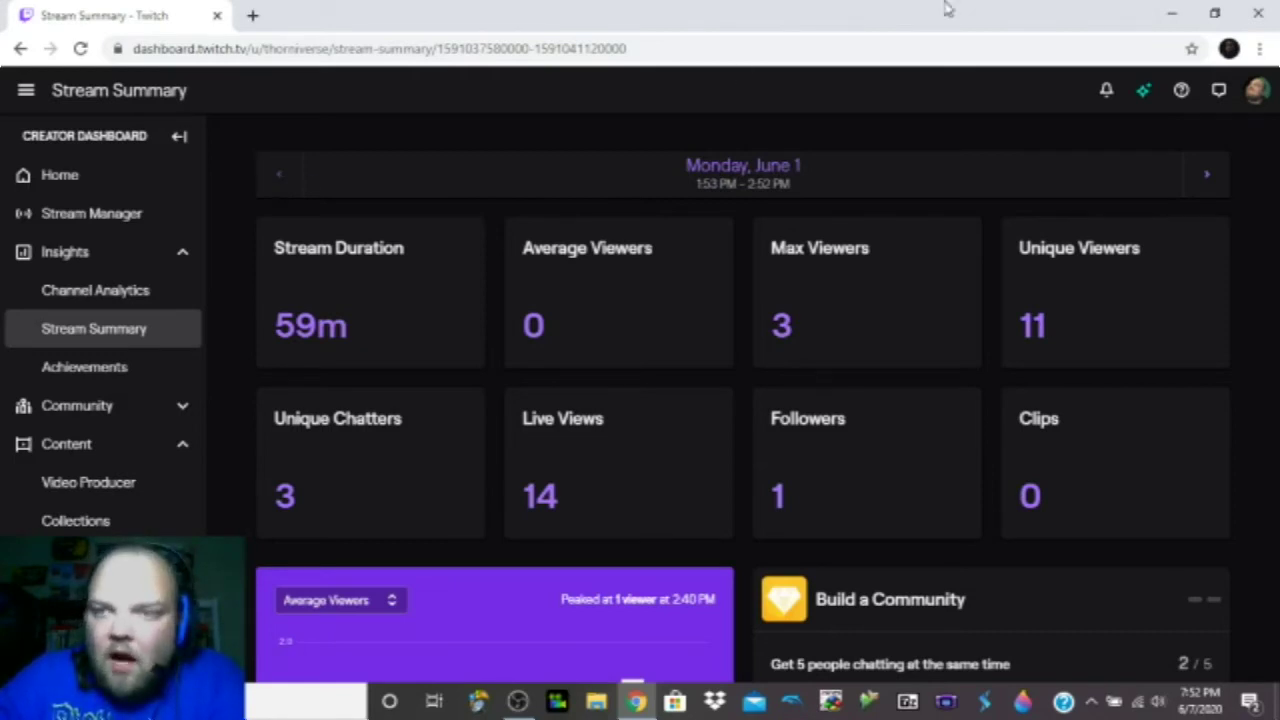
{"action": "left_click", "coordinate": [1254, 92]}
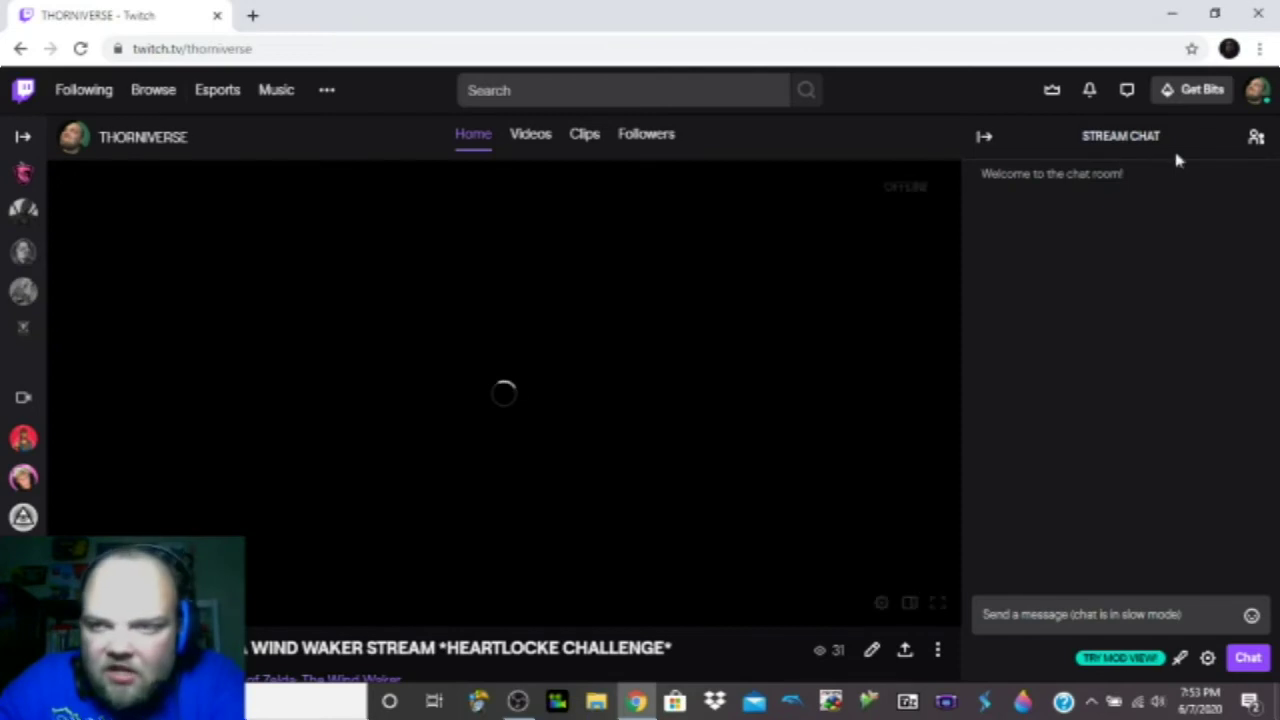
Step: Open the Twitch account menu from the channel avatar, then bring OBS Studio to the front
{"action": "left_click", "coordinate": [1262, 92]}
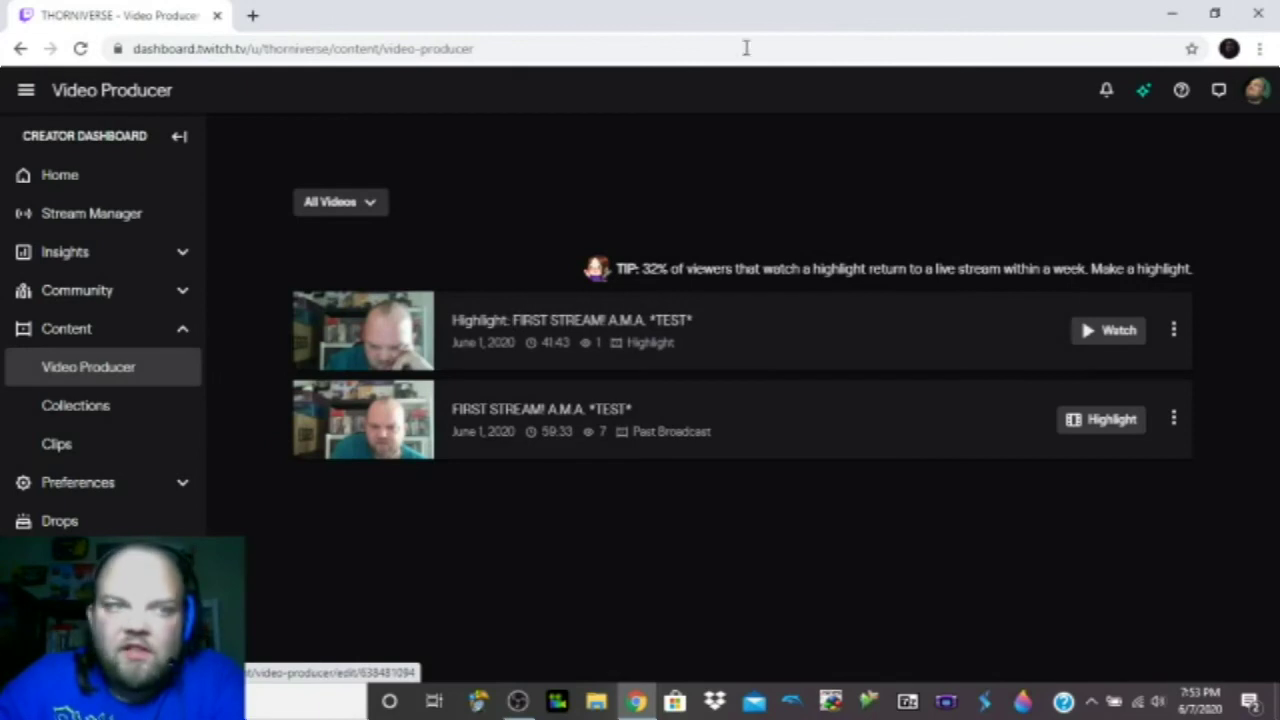
{"action": "left_click", "coordinate": [517, 700]}
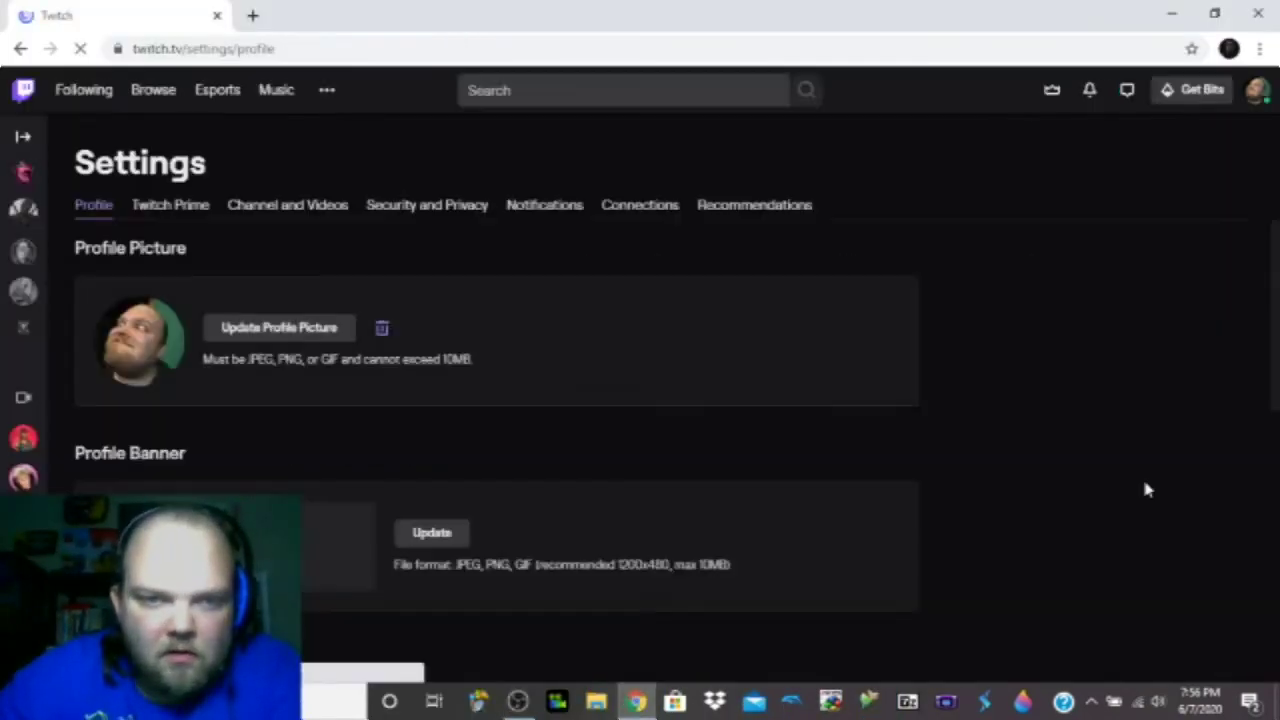
Step: Check the Channel and Videos settings for Store past broadcasts, then return to OBS Studio
{"action": "left_click", "coordinate": [300, 208]}
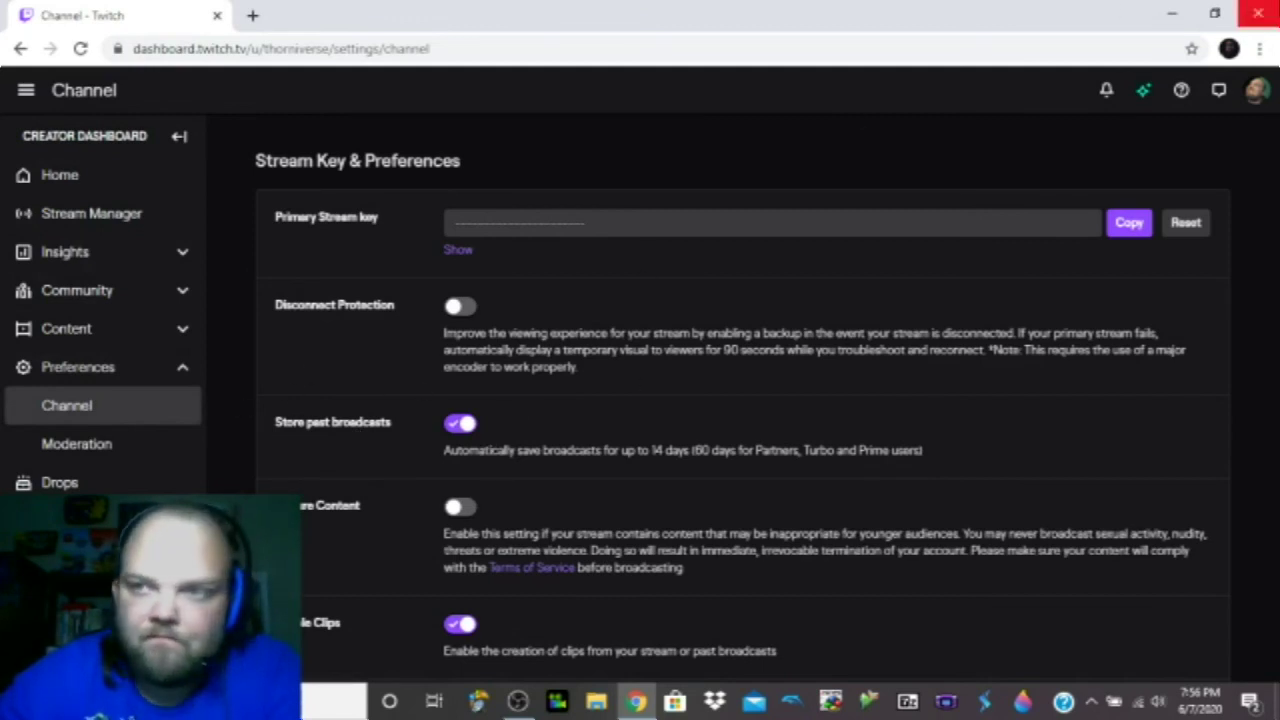
{"action": "key", "text": "alt+Tab"}
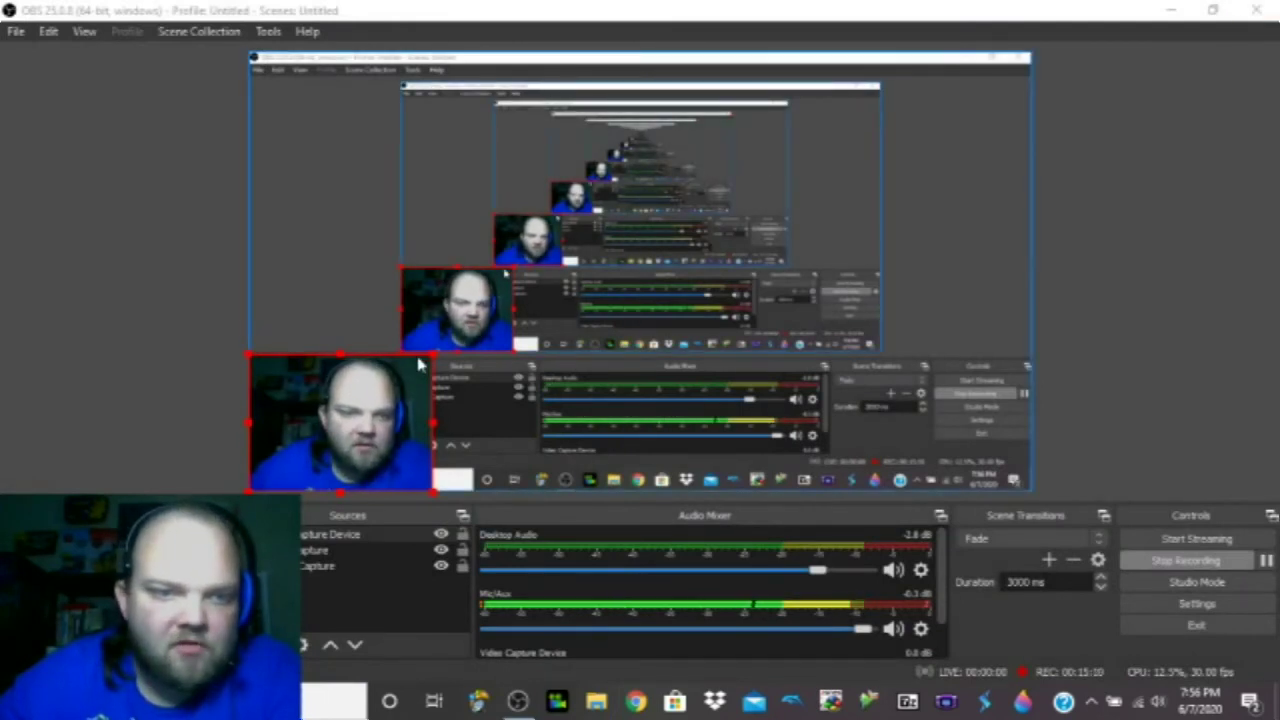